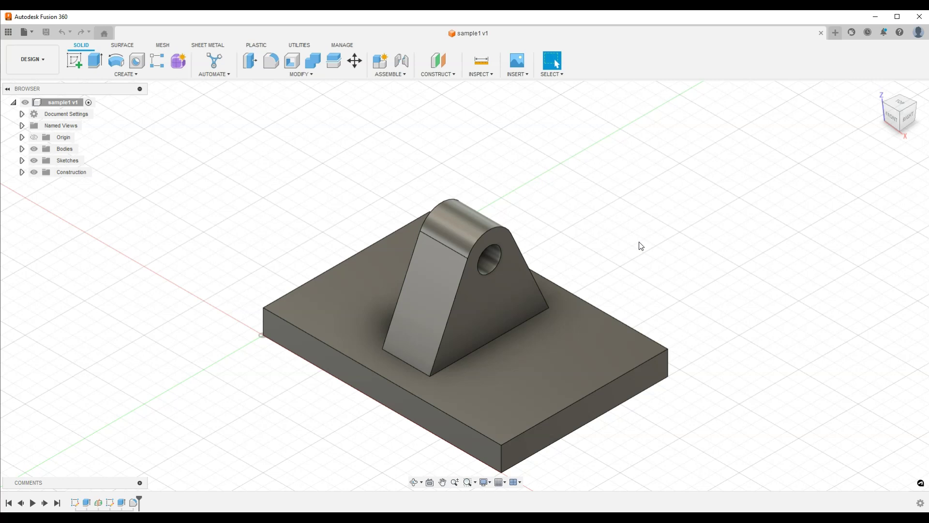
Export the sample1 design in STEP format as 'sample STEP from Fusion 360'.
{"action": "left_click", "coordinate": [33, 32]}
{"action": "left_click", "coordinate": [69, 152]}
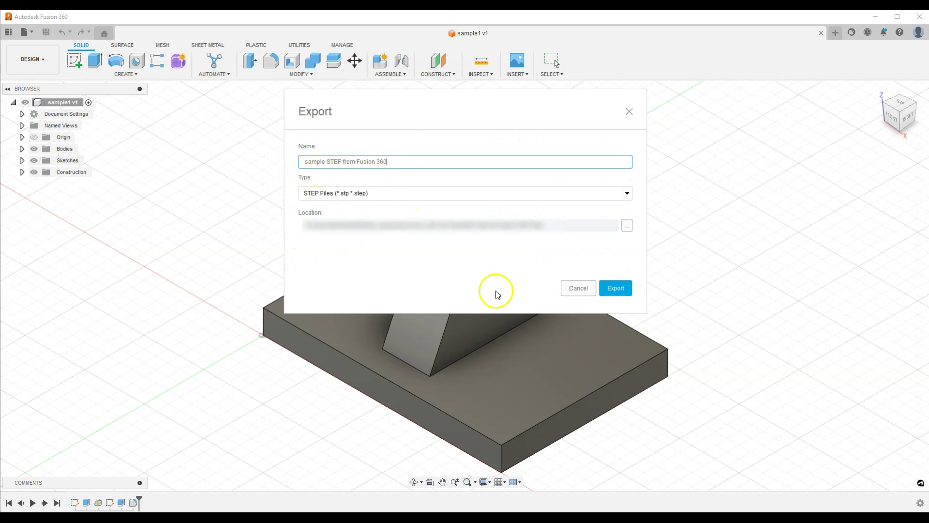
{"action": "left_click", "coordinate": [616, 289]}
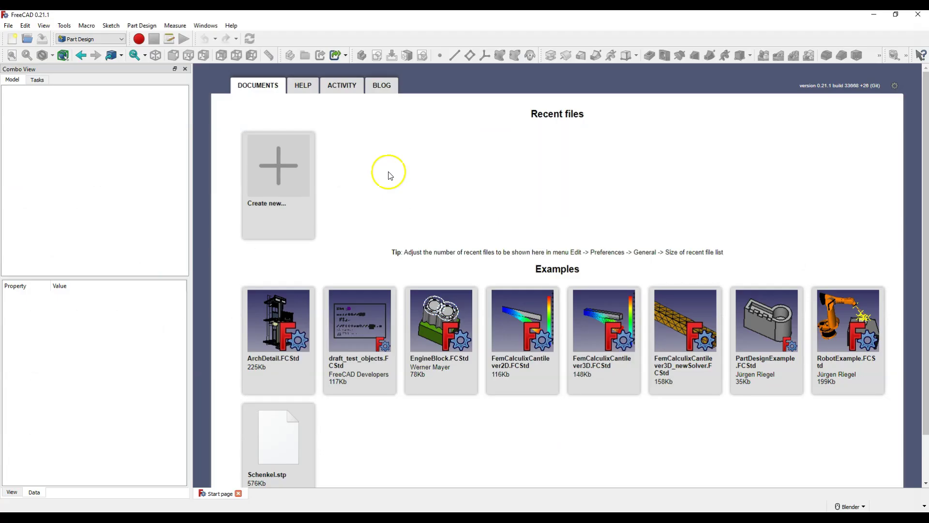
Create a new Unnamed document and choose 'sample STEP from Fusion 360.step' for import.
{"action": "left_click", "coordinate": [271, 175]}
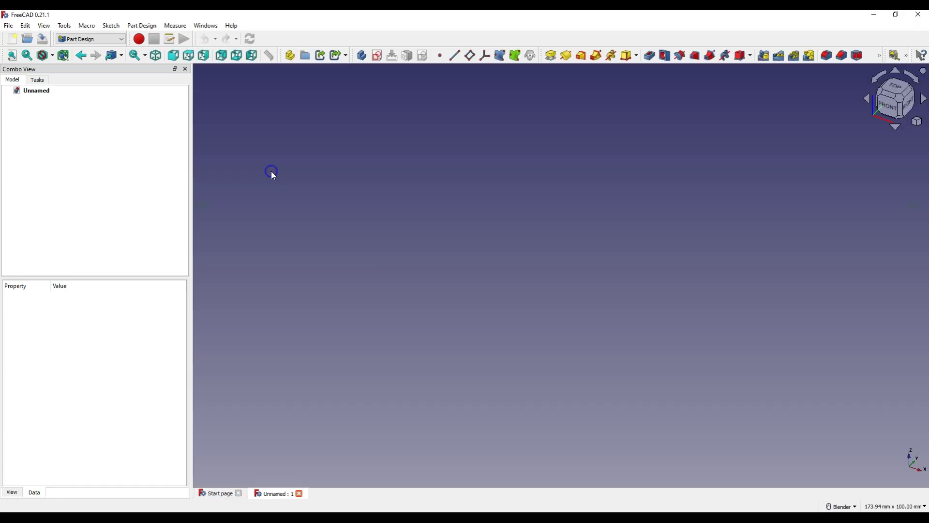
{"action": "left_click", "coordinate": [8, 25]}
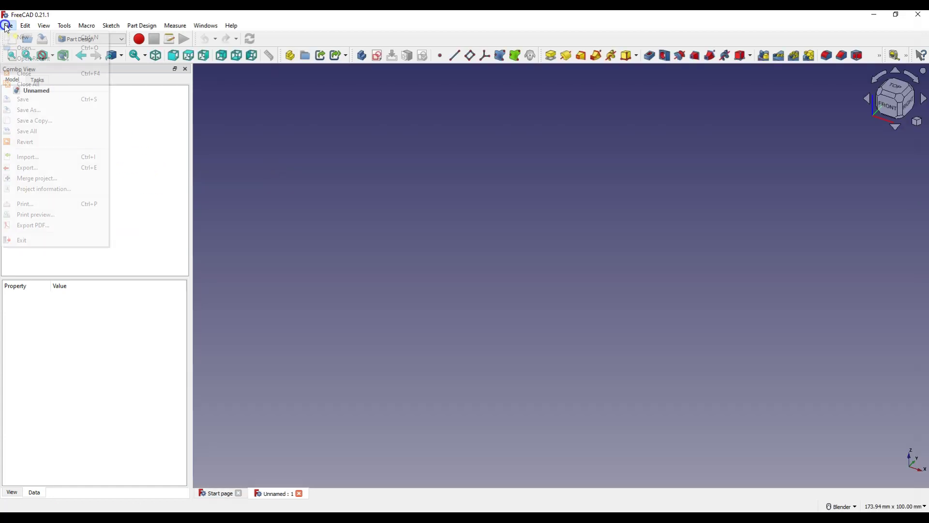
{"action": "left_click", "coordinate": [50, 158]}
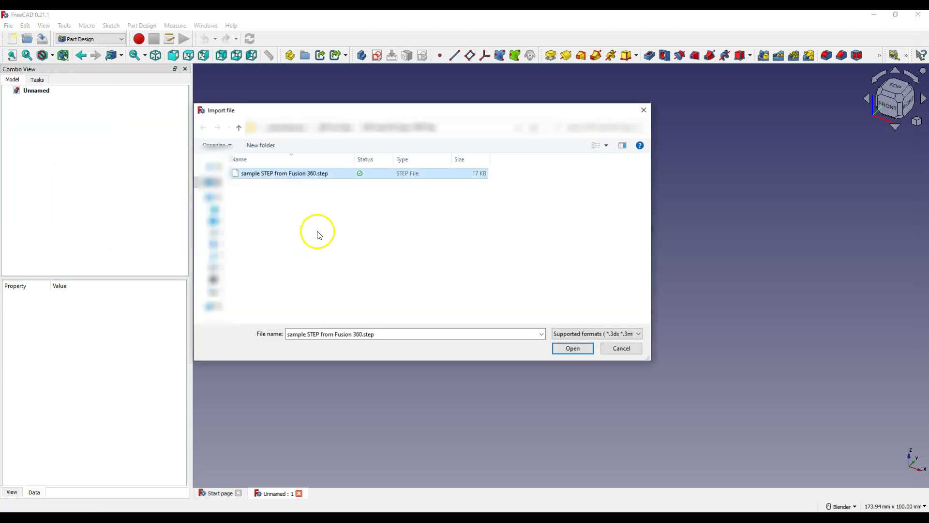
Import the STEP file and put sample1 v1 into a new Body as its BaseFeature.
{"action": "left_click", "coordinate": [571, 349]}
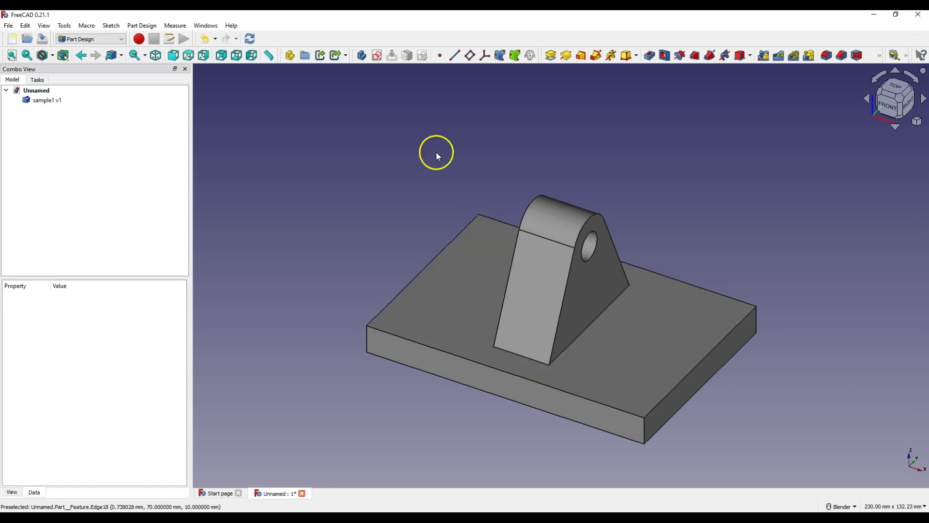
{"action": "left_click", "coordinate": [362, 57]}
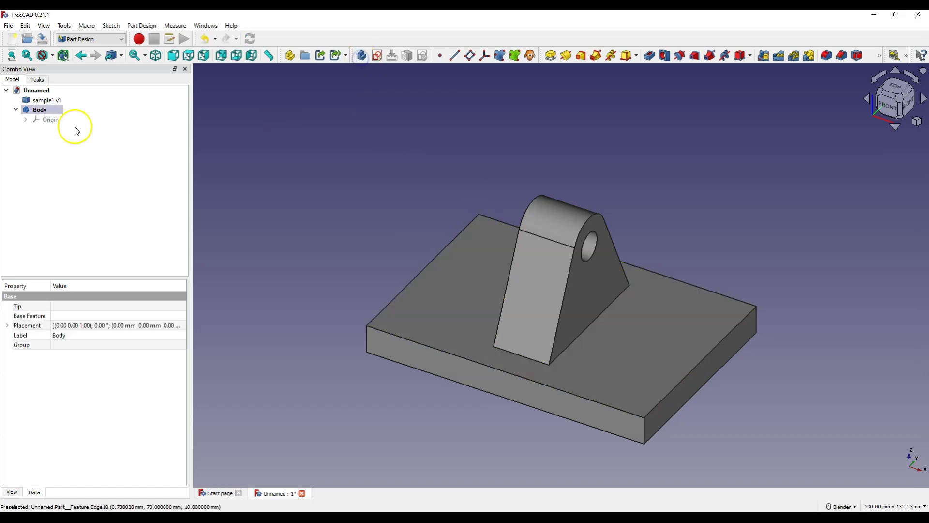
{"action": "left_click", "coordinate": [49, 103]}
{"action": "left_click_drag", "start_coordinate": [40, 110], "coordinate": [41, 110]}
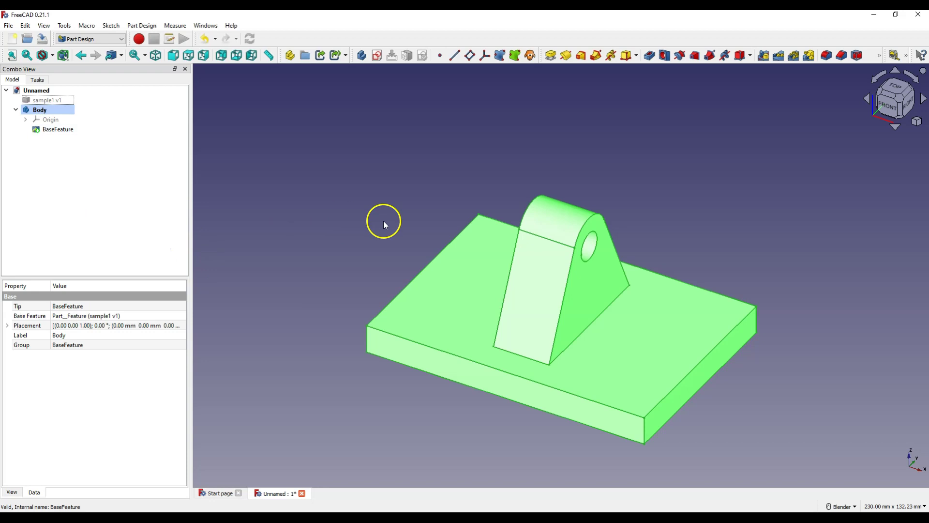
{"action": "left_click", "coordinate": [408, 233]}
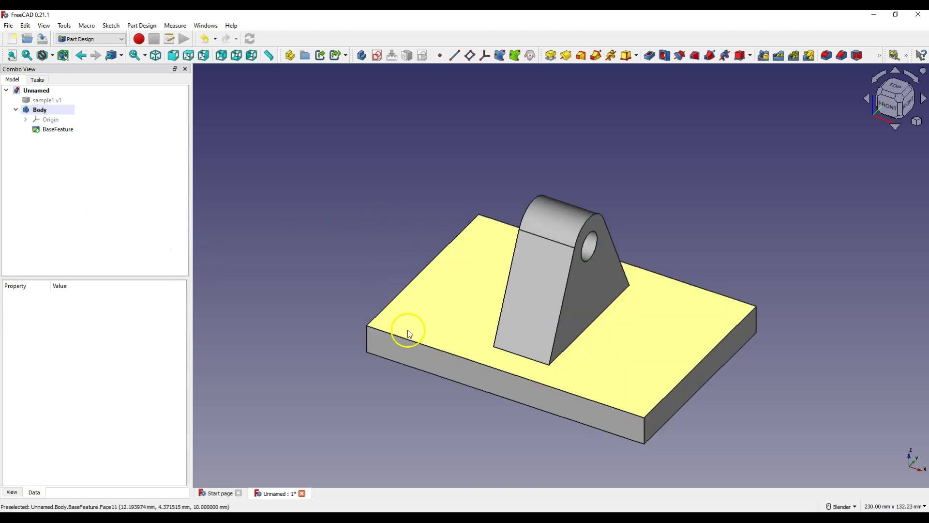
Sketch a circle on the base plate's top face near its front-left corner.
{"action": "left_click", "coordinate": [426, 320]}
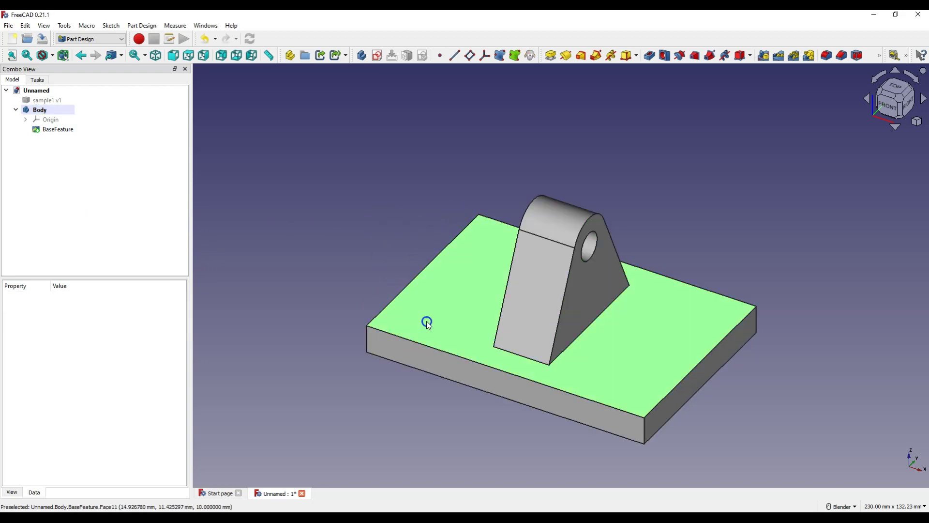
{"action": "left_click", "coordinate": [378, 59]}
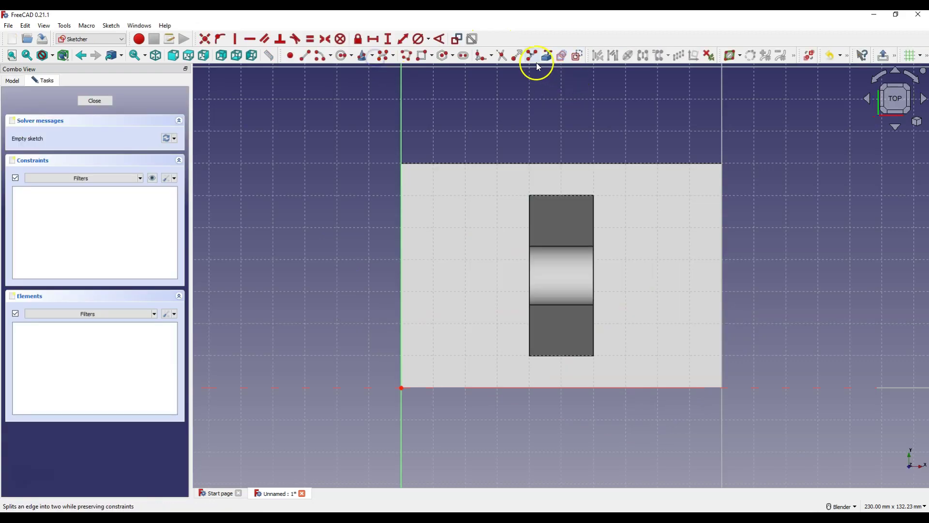
{"action": "left_click", "coordinate": [342, 56]}
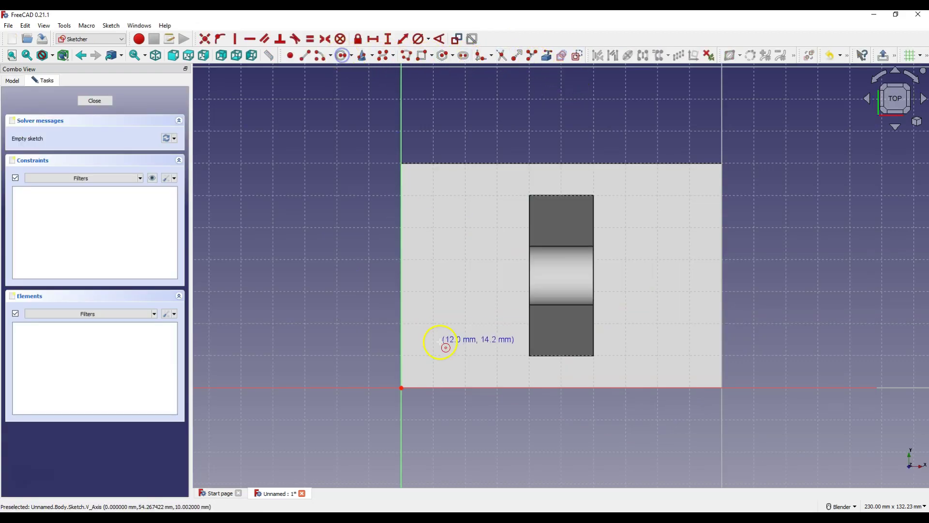
{"action": "left_click", "coordinate": [443, 341]}
{"action": "left_click", "coordinate": [454, 359]}
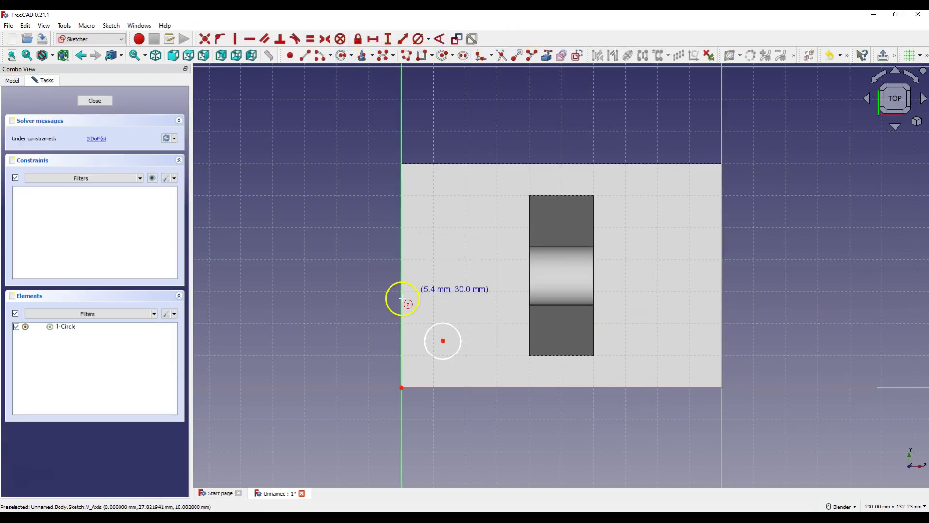
{"action": "left_click", "coordinate": [94, 103]}
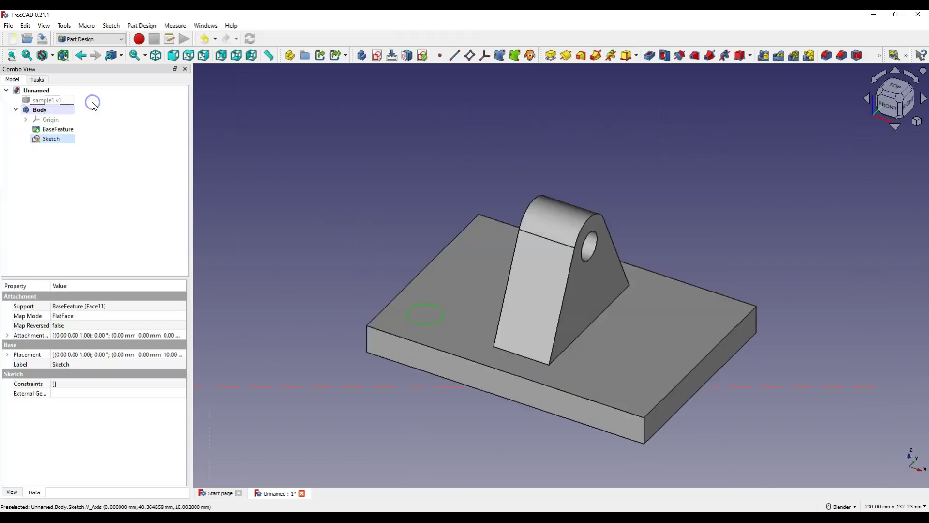
Pocket the sketched circle with type Through all to cut the hole.
{"action": "left_click", "coordinate": [650, 55]}
{"action": "left_click", "coordinate": [105, 140]}
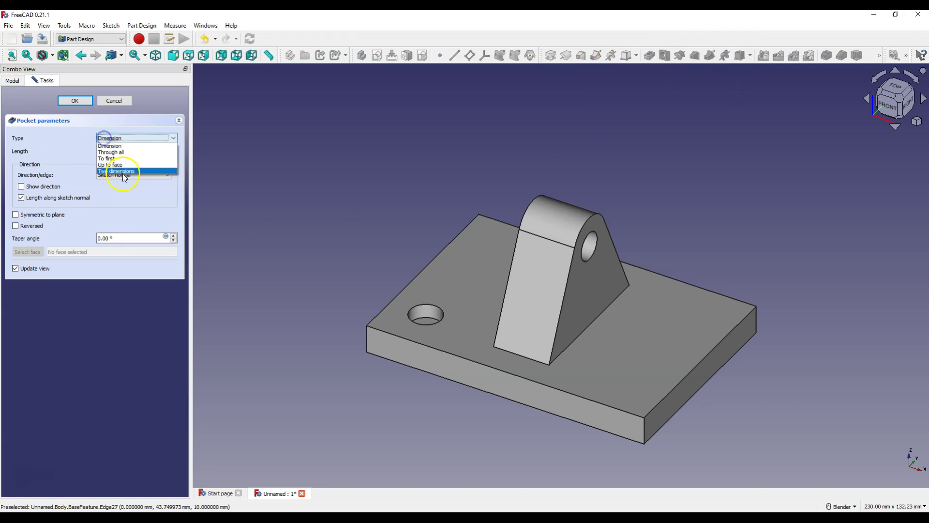
{"action": "left_click", "coordinate": [121, 150]}
{"action": "left_click", "coordinate": [75, 101]}
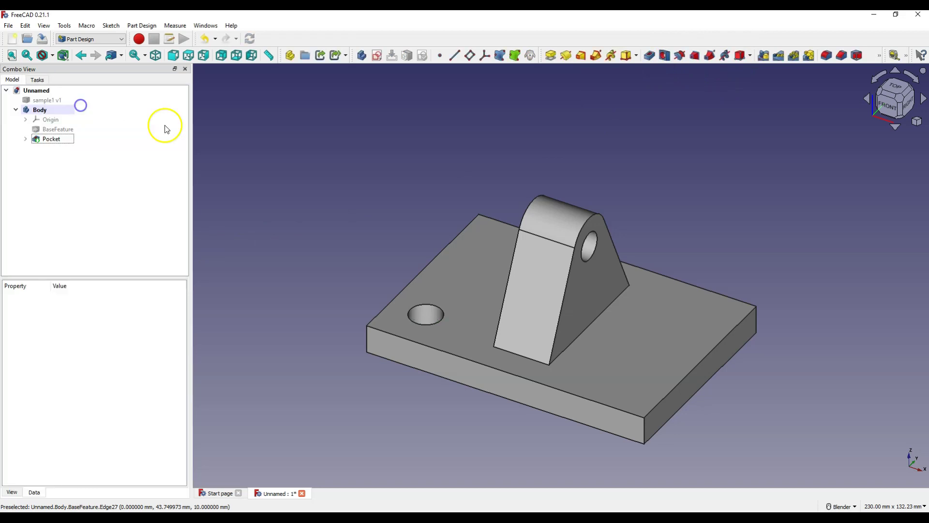
{"action": "middle_click_drag", "start_coordinate": [397, 159], "coordinate": [396, 213]}
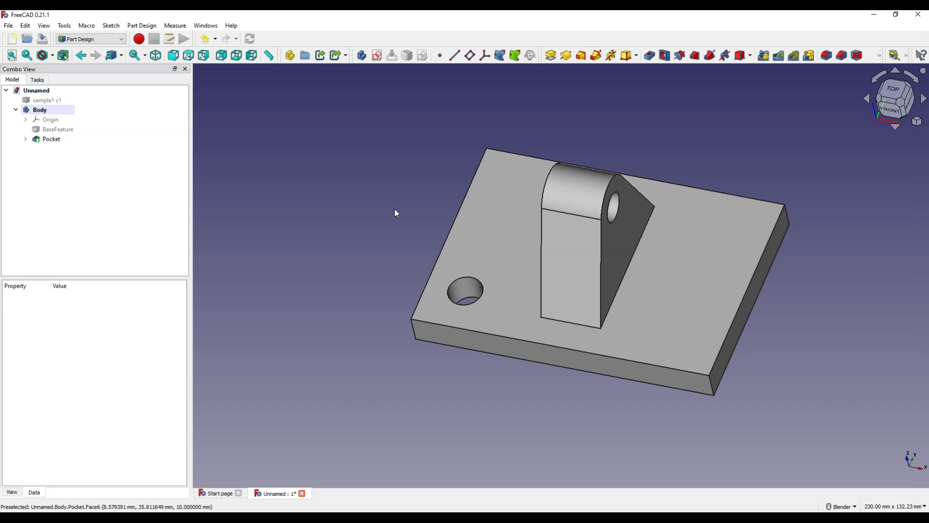
Export the Body as 'step from freecad.step' with file type STEP with colors.
{"action": "left_click", "coordinate": [541, 207]}
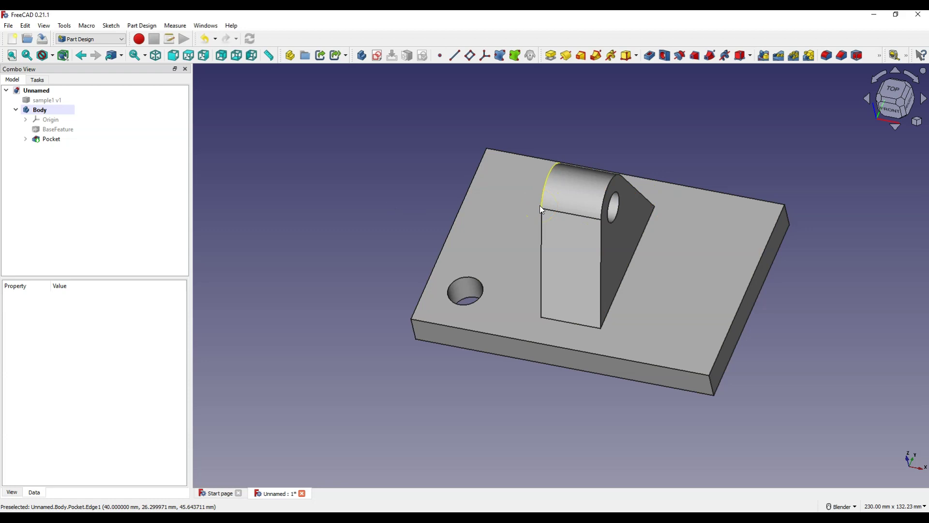
{"action": "left_click", "coordinate": [379, 180]}
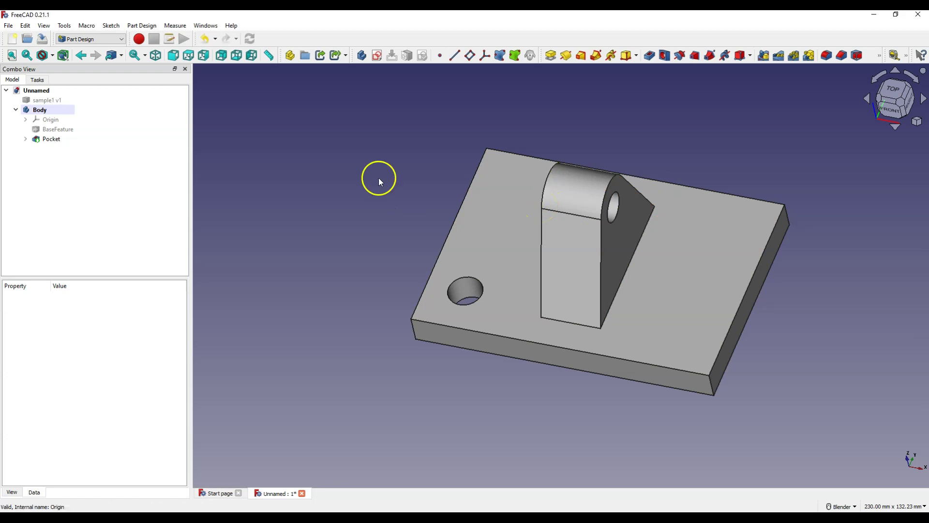
{"action": "left_click", "coordinate": [43, 112]}
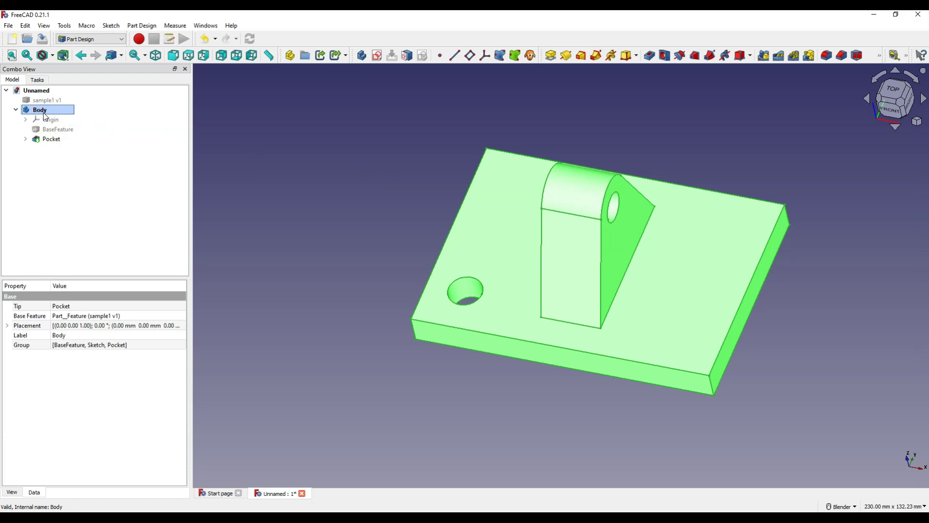
{"action": "left_click", "coordinate": [8, 29]}
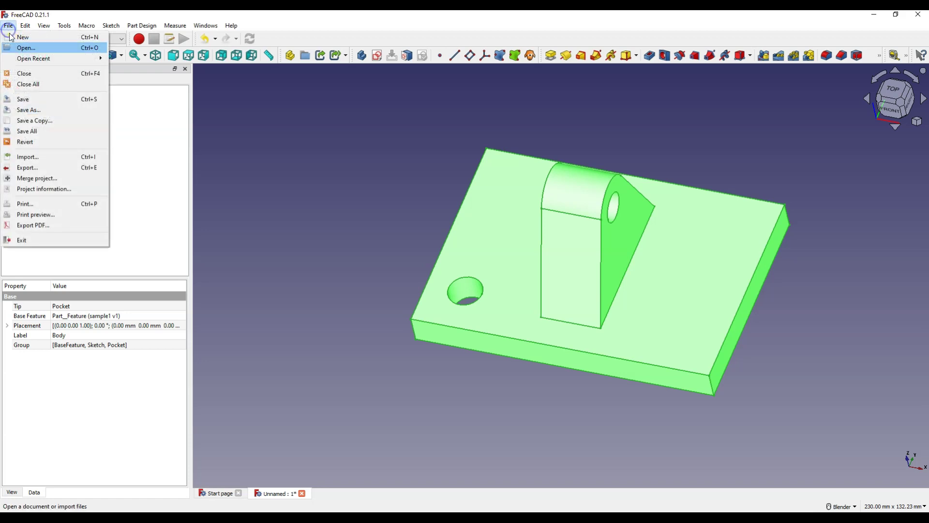
{"action": "left_click", "coordinate": [47, 163]}
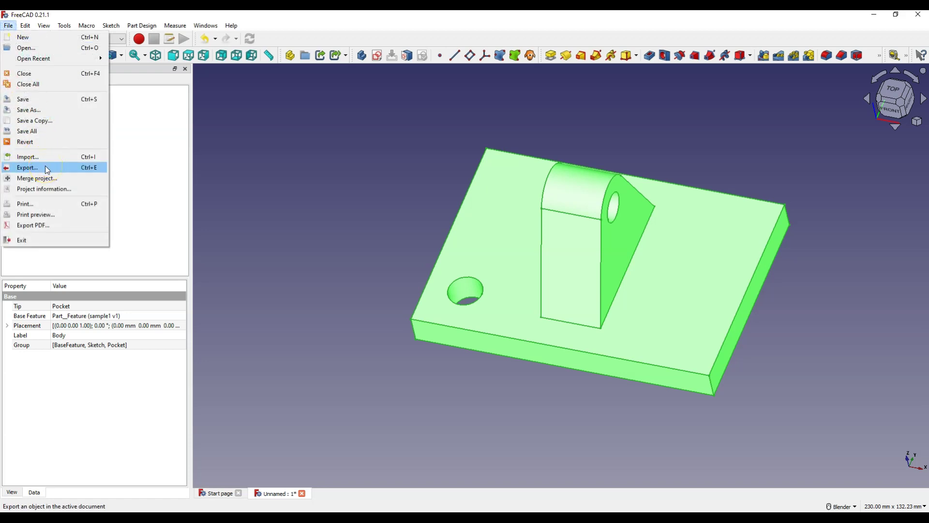
{"action": "left_click", "coordinate": [300, 329]}
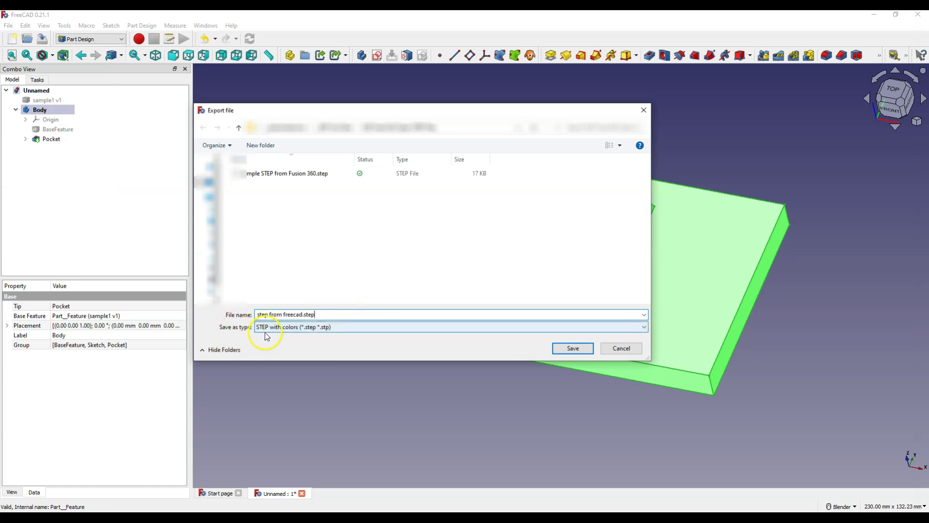
{"action": "left_click", "coordinate": [284, 329]}
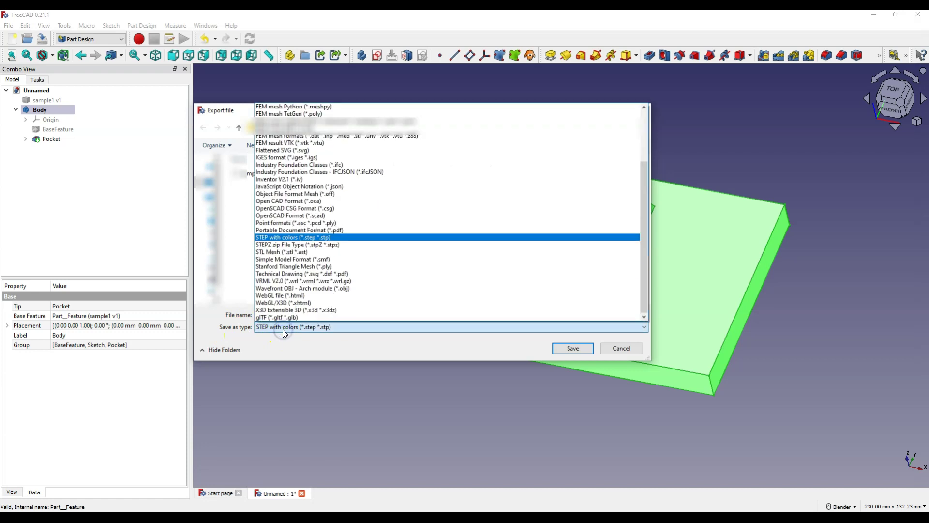
{"action": "left_click", "coordinate": [283, 329]}
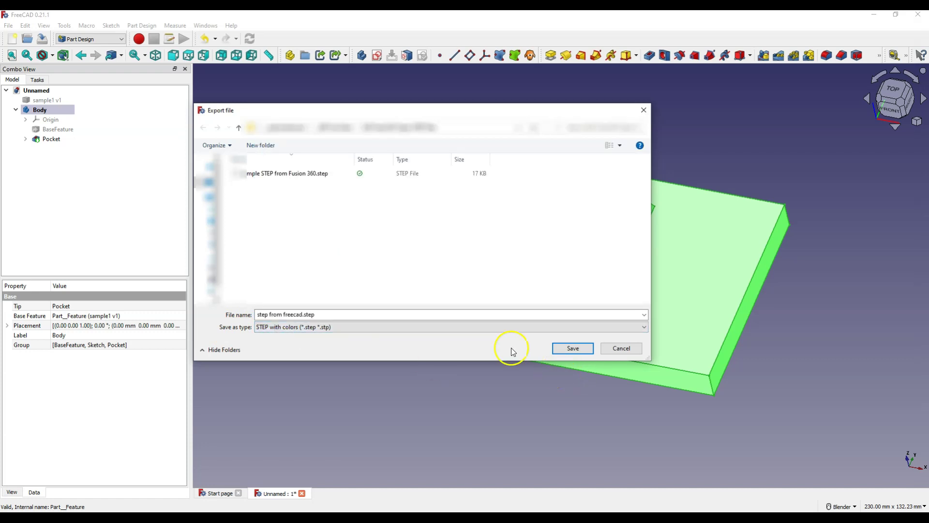
{"action": "left_click", "coordinate": [560, 348]}
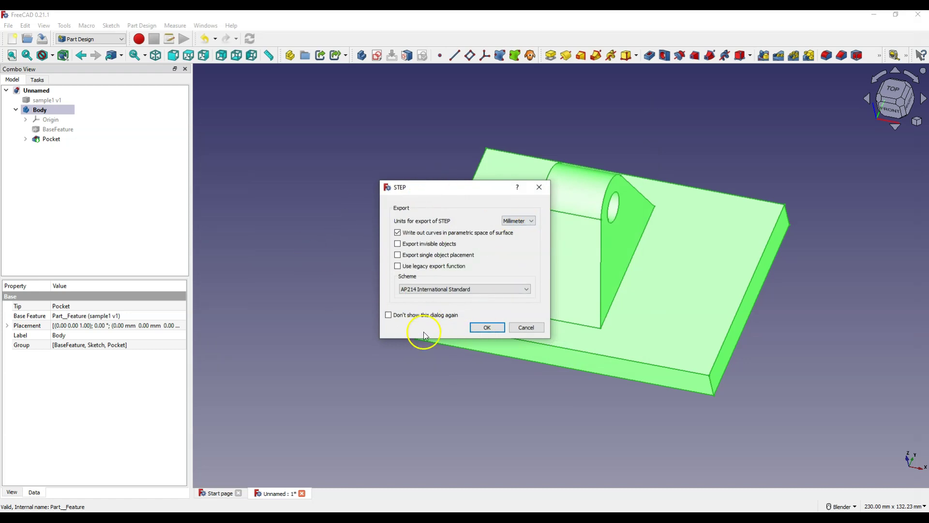
{"action": "left_click", "coordinate": [485, 327]}
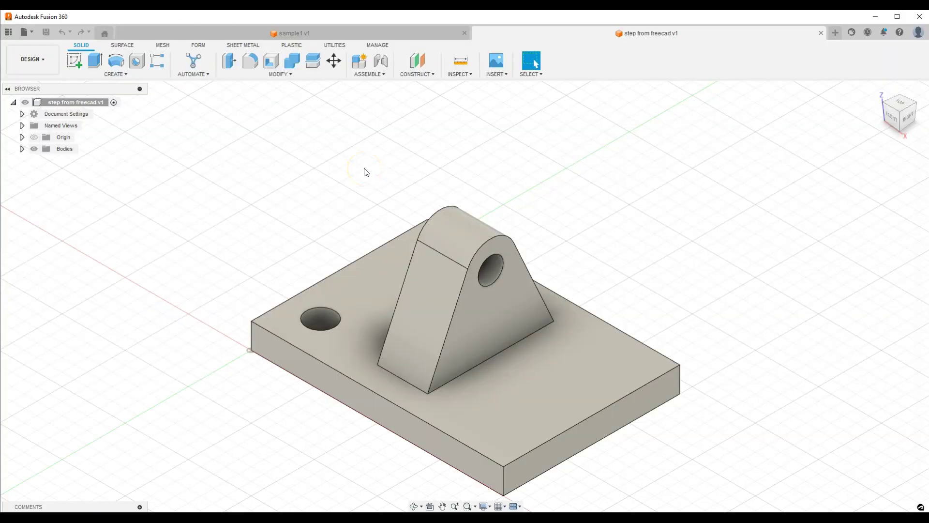
Open 'step from freecad.step' in Fusion 360 to inspect the plate and its hole.
{"action": "left_click", "coordinate": [381, 183]}
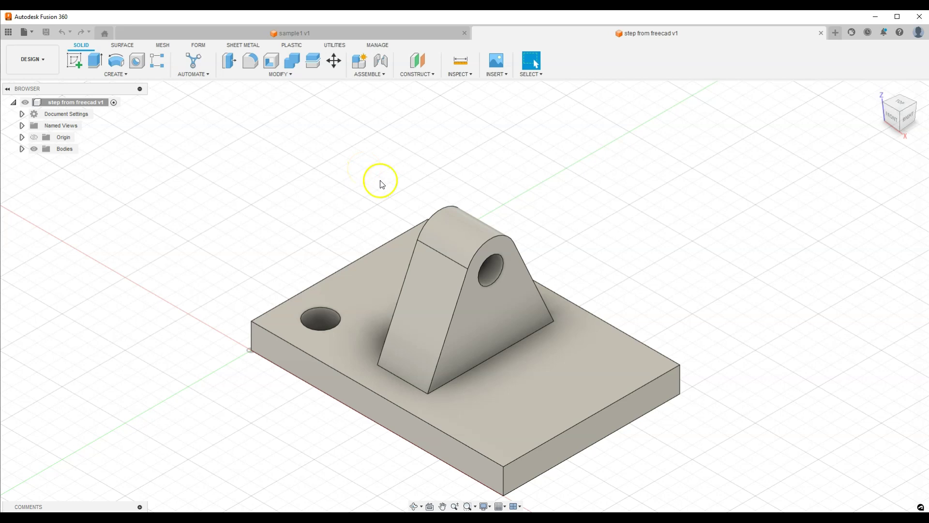